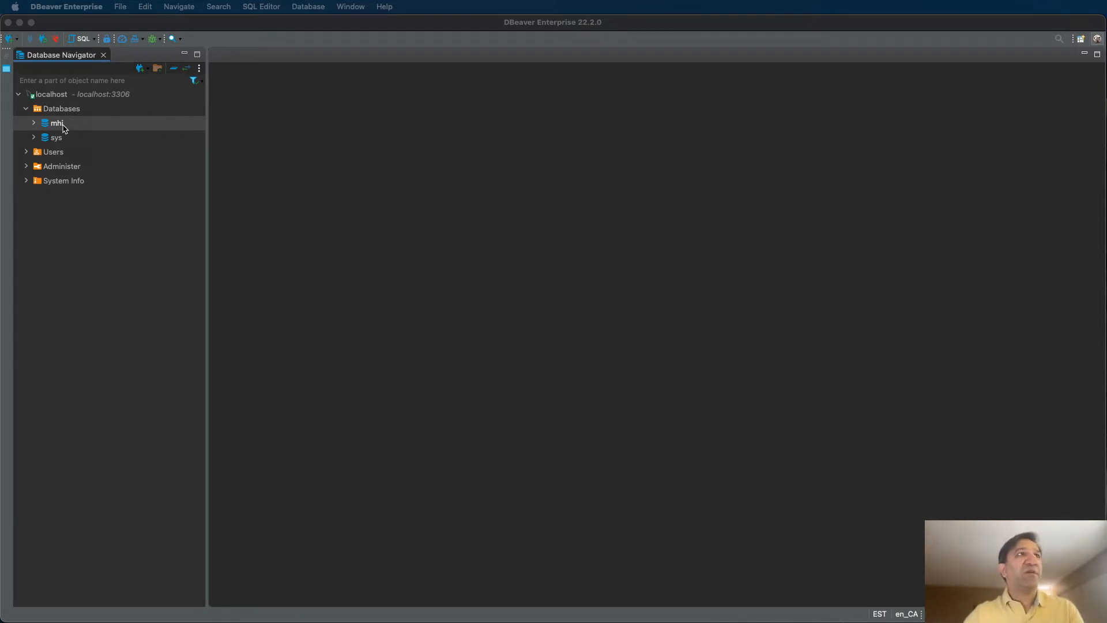
Create a new SQL script for the mhi database, open its visual query builder, and enlarge the diagram area
click(574, 166)
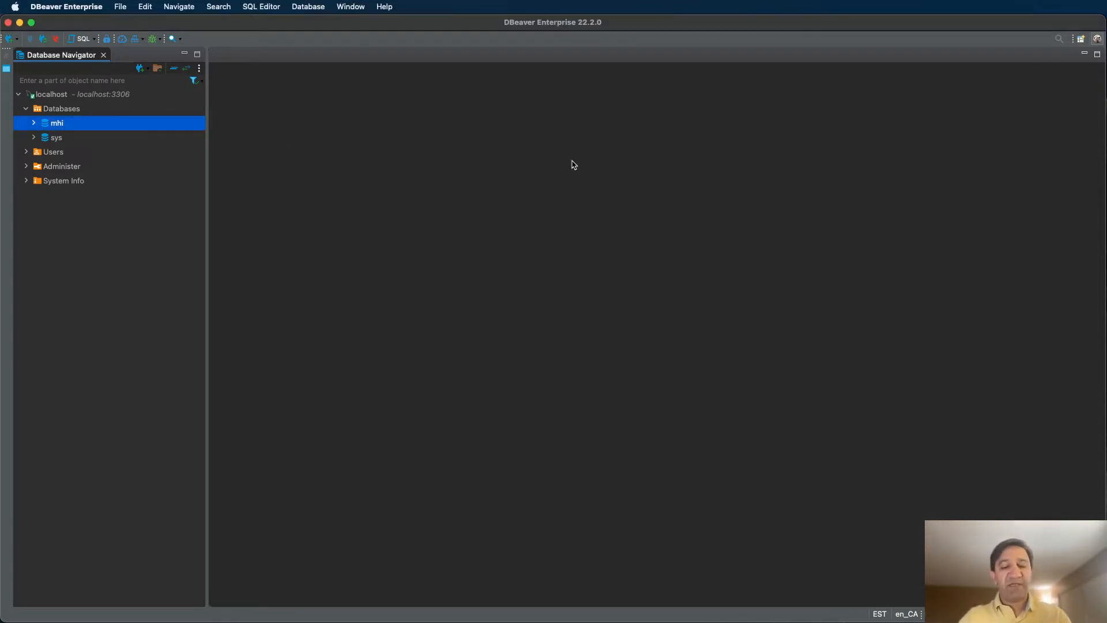
key(super+bracketright)
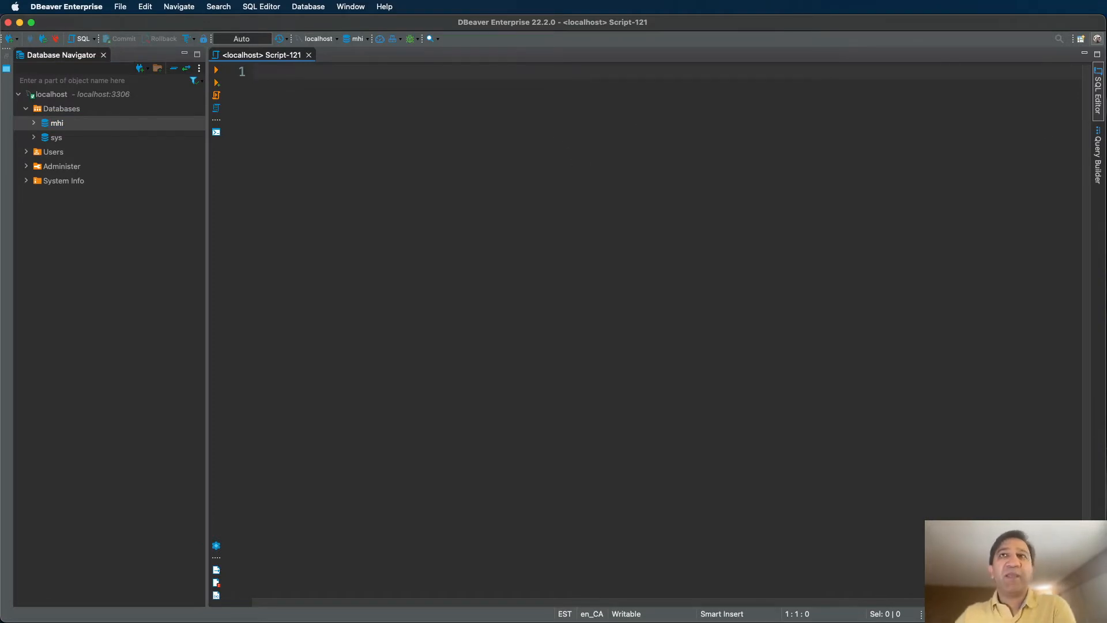
click(1099, 151)
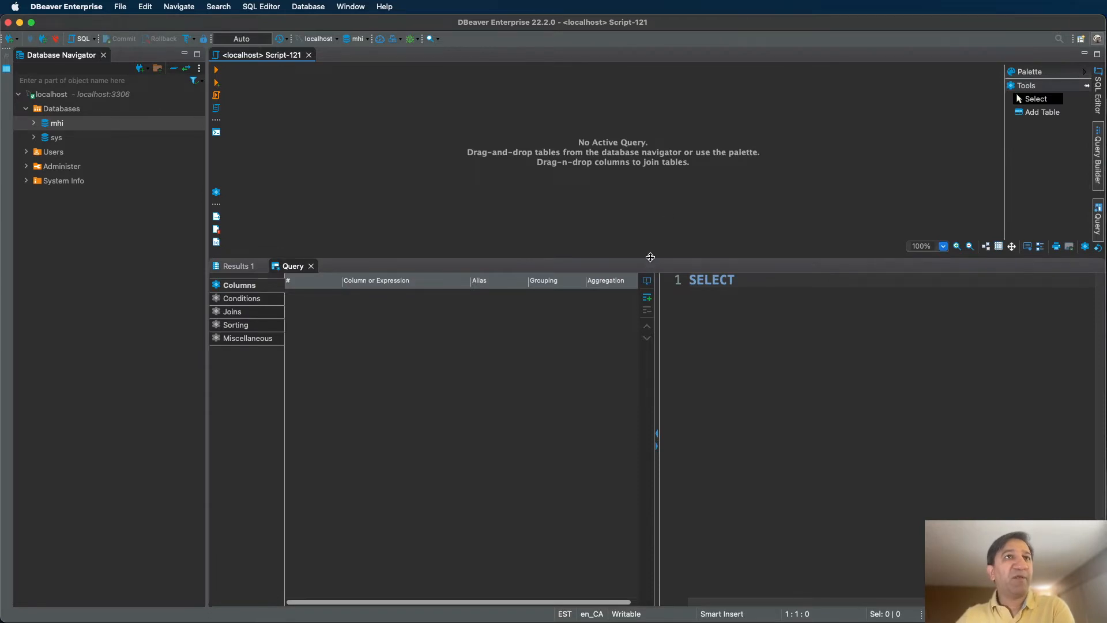
drag(651, 256, 650, 318)
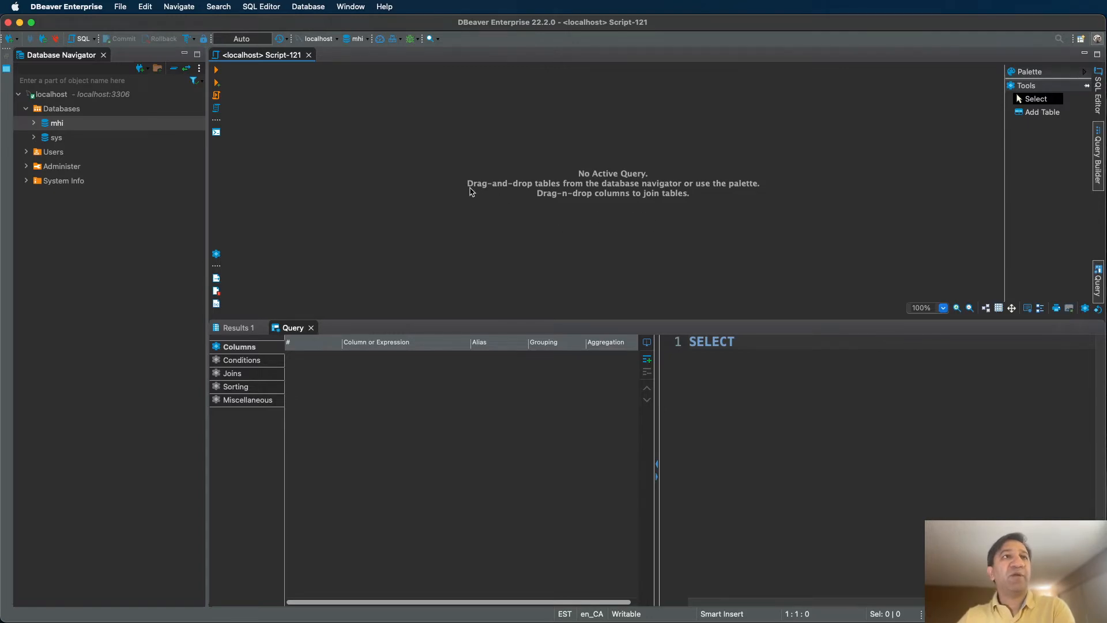
Expand the mhi database's tables and add the covid table to the query diagram
click(33, 125)
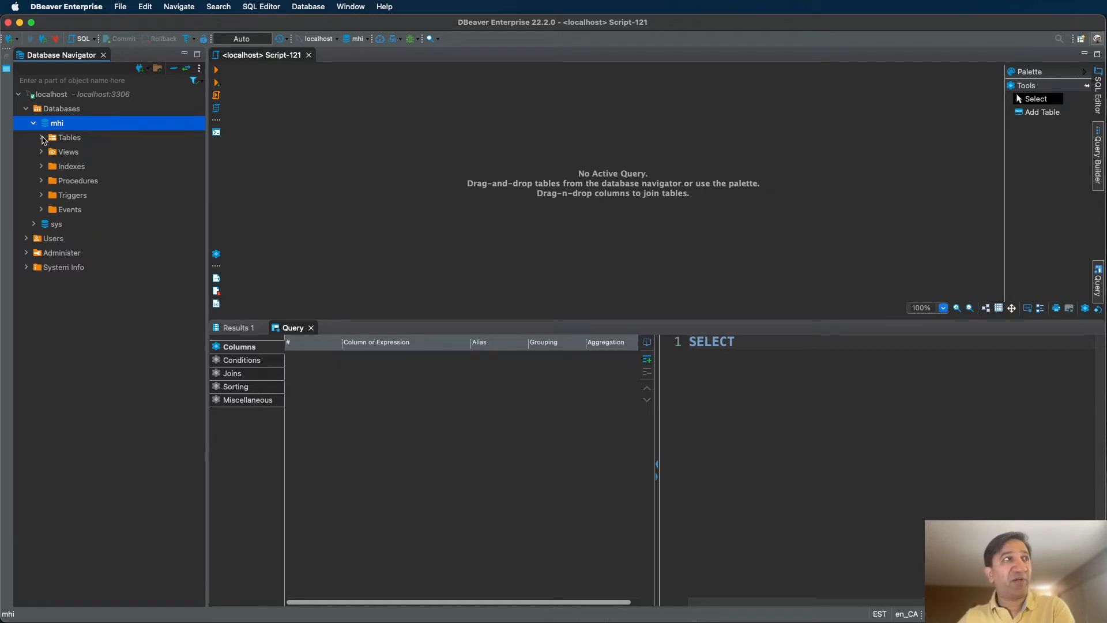
click(41, 138)
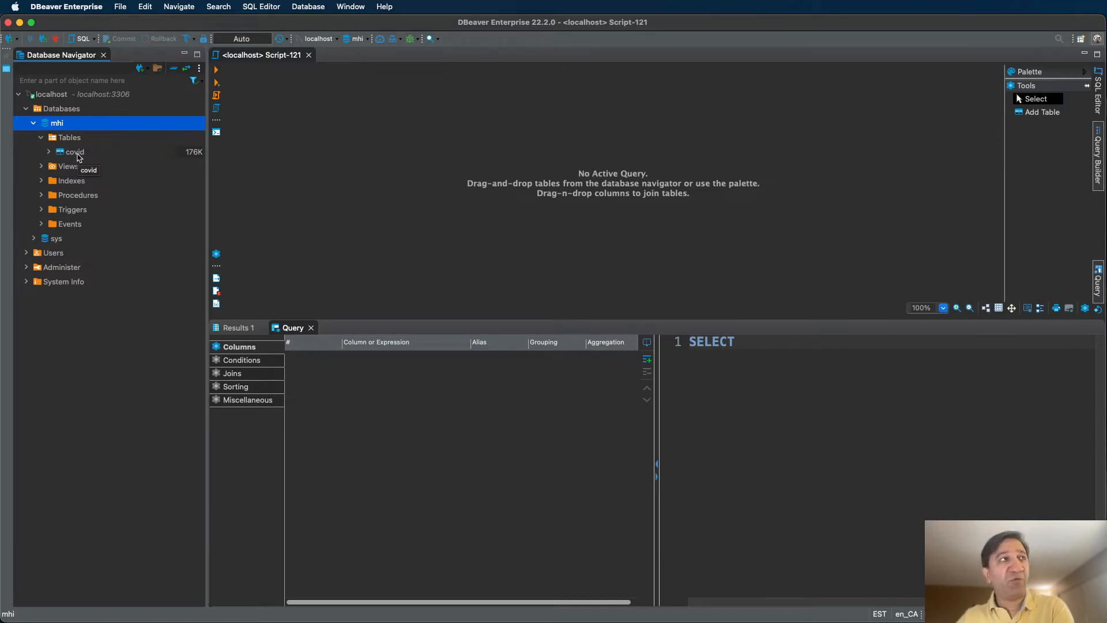
click(78, 154)
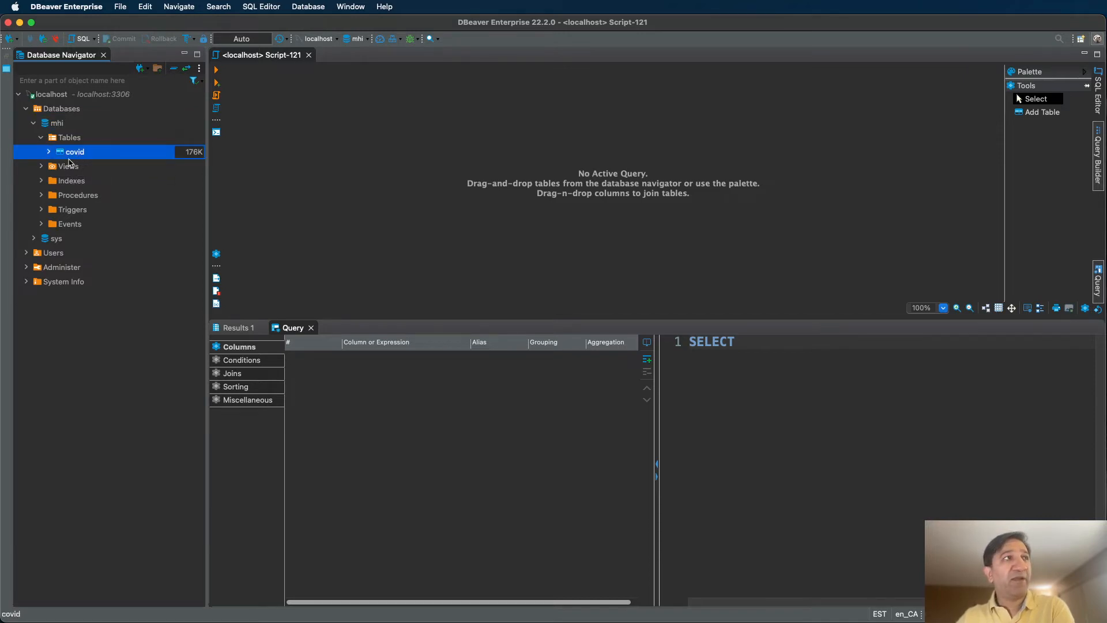
drag(64, 156, 395, 148)
mouse_move(395, 145)
mouse_down()
mouse_move(457, 143)
mouse_move(376, 150)
mouse_move(380, 141)
mouse_up()
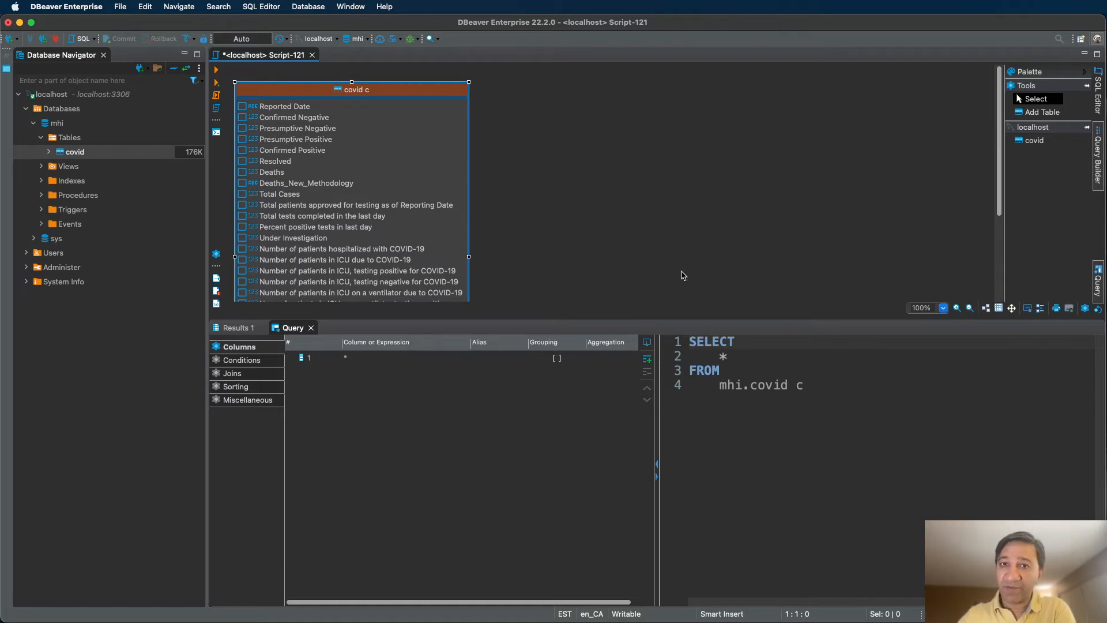
Highlight the generated SELECT statement and move the covid table box closer to the diagram's upper edge
drag(833, 391, 675, 325)
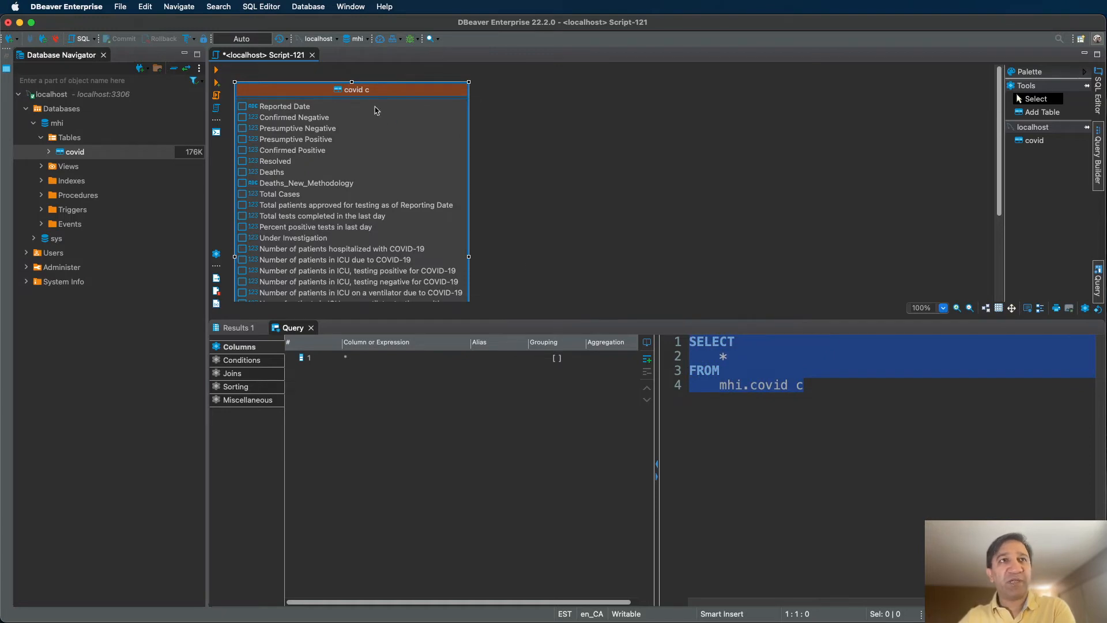
click(753, 360)
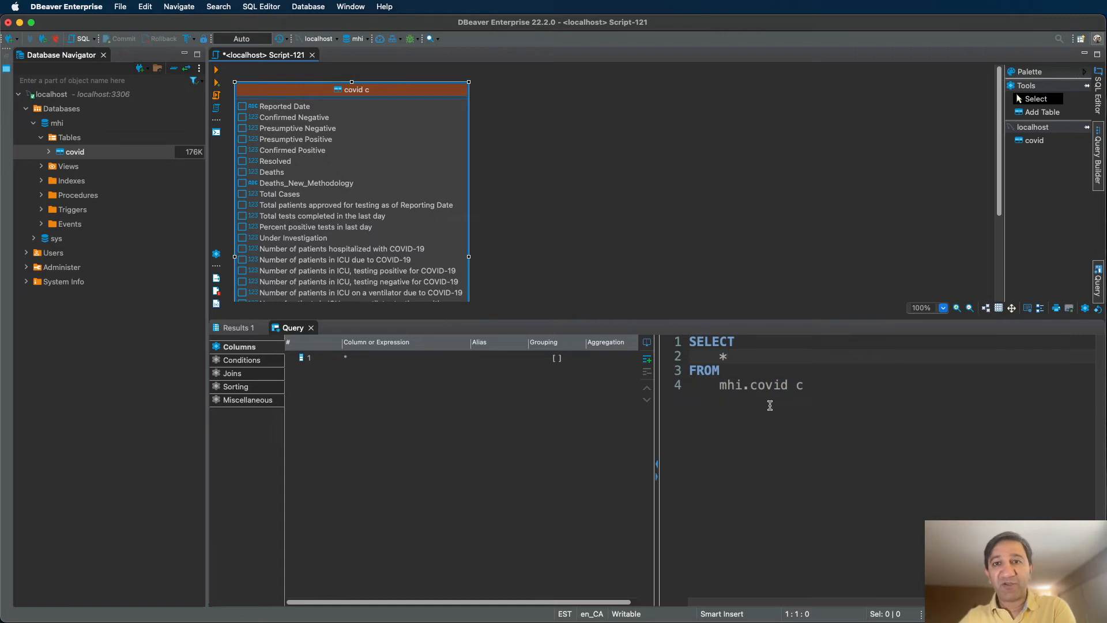
drag(844, 393, 671, 344)
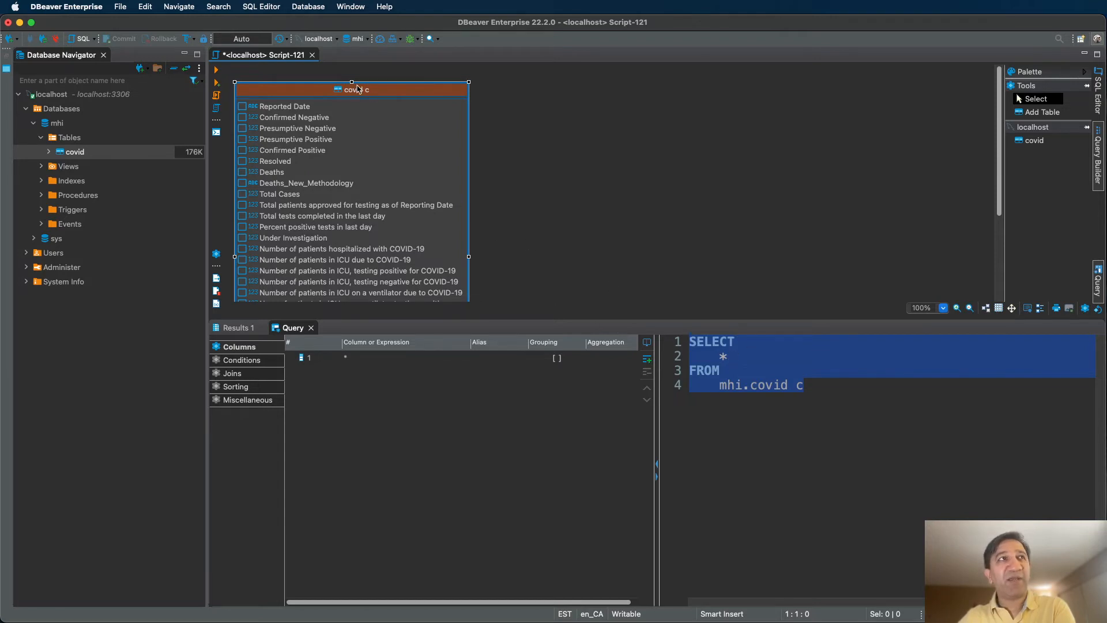
drag(360, 90, 353, 85)
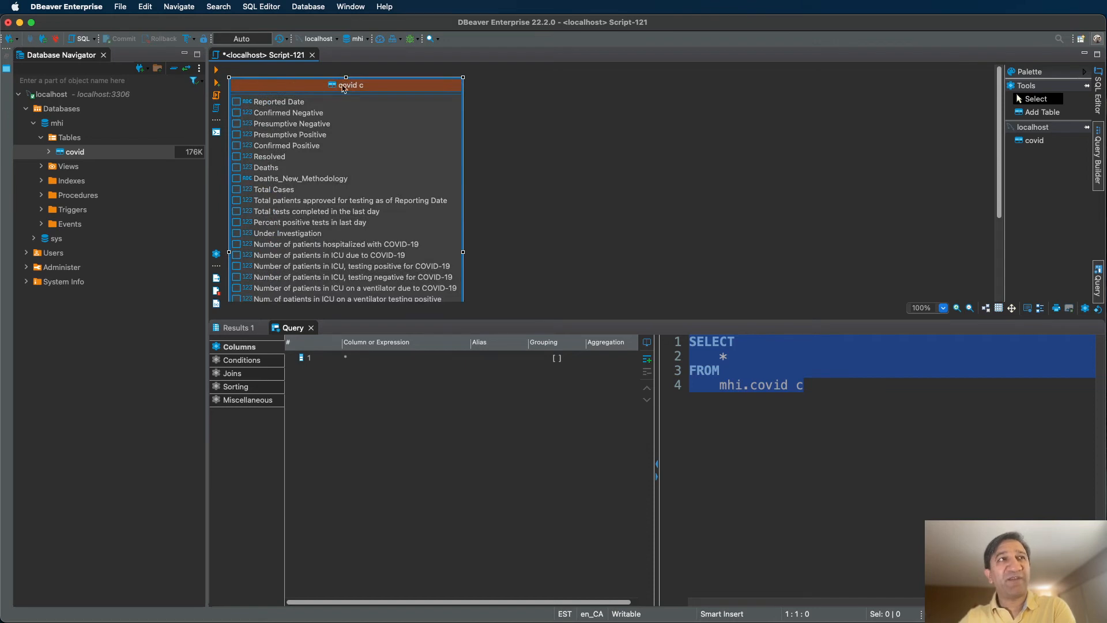
click(735, 356)
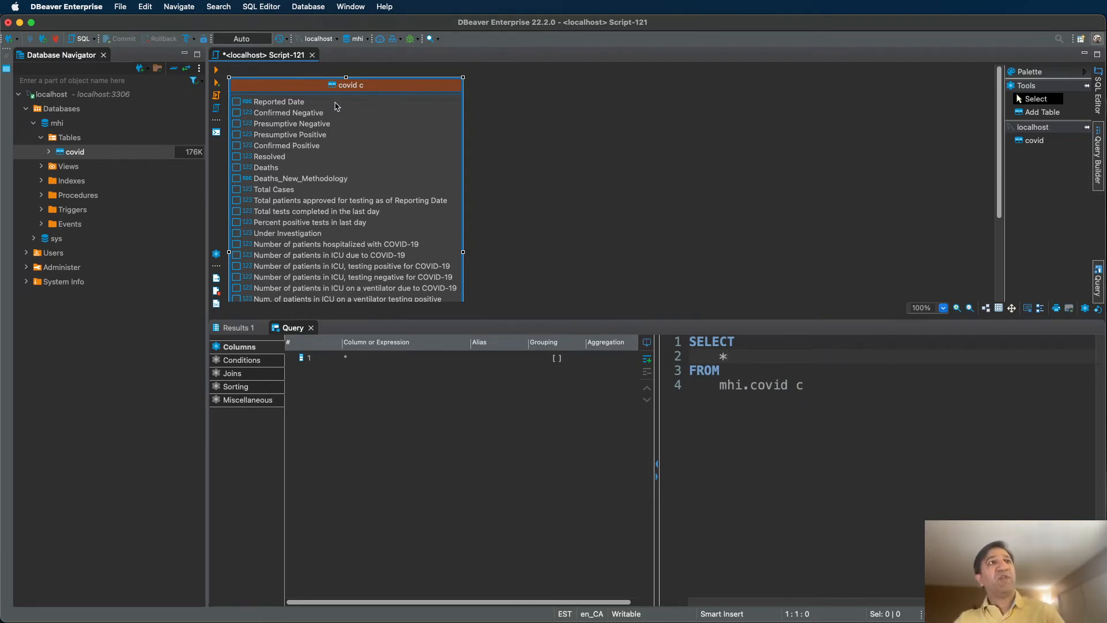
drag(321, 89, 324, 86)
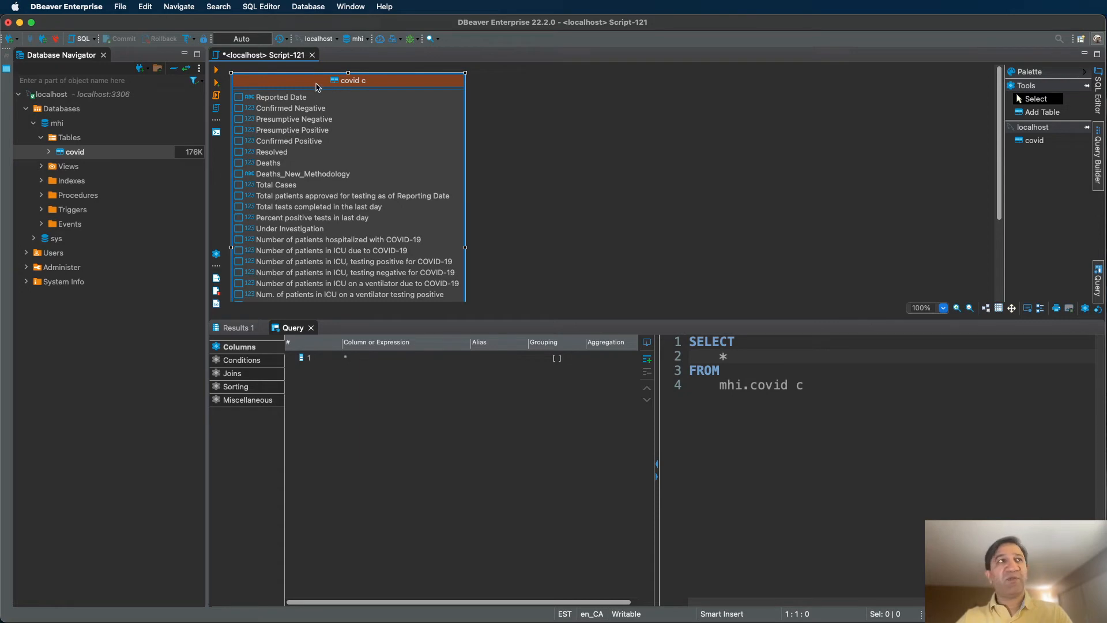
drag(314, 83, 312, 82)
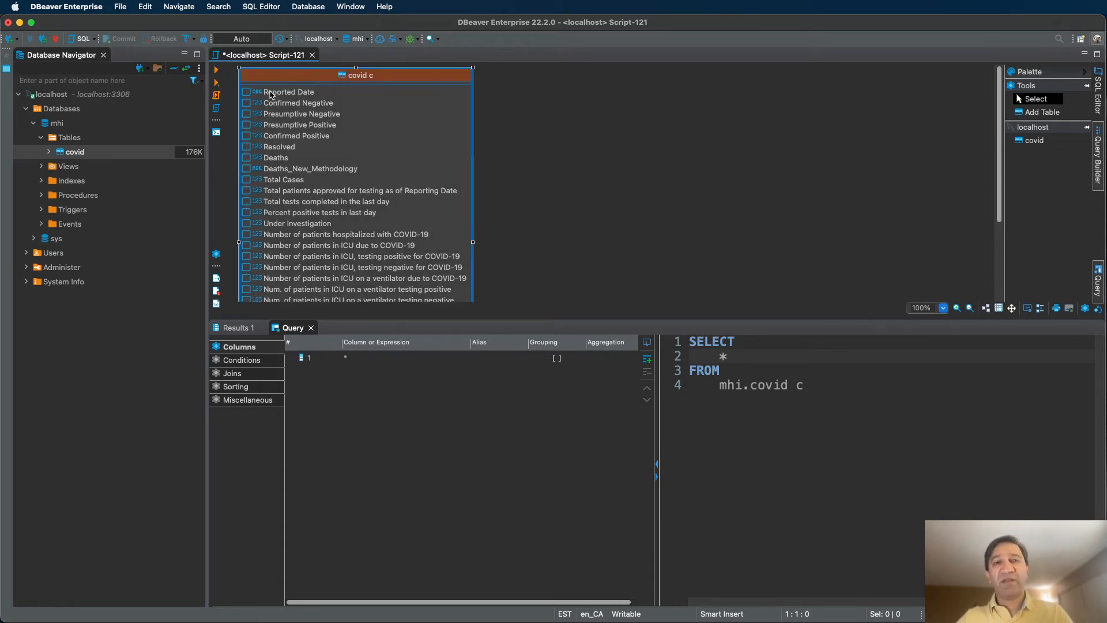
Include Reported Date, Confirmed Negative, Confirmed Positive, Resolved, Deaths and Total Cases from the covid table, and run the query
click(247, 93)
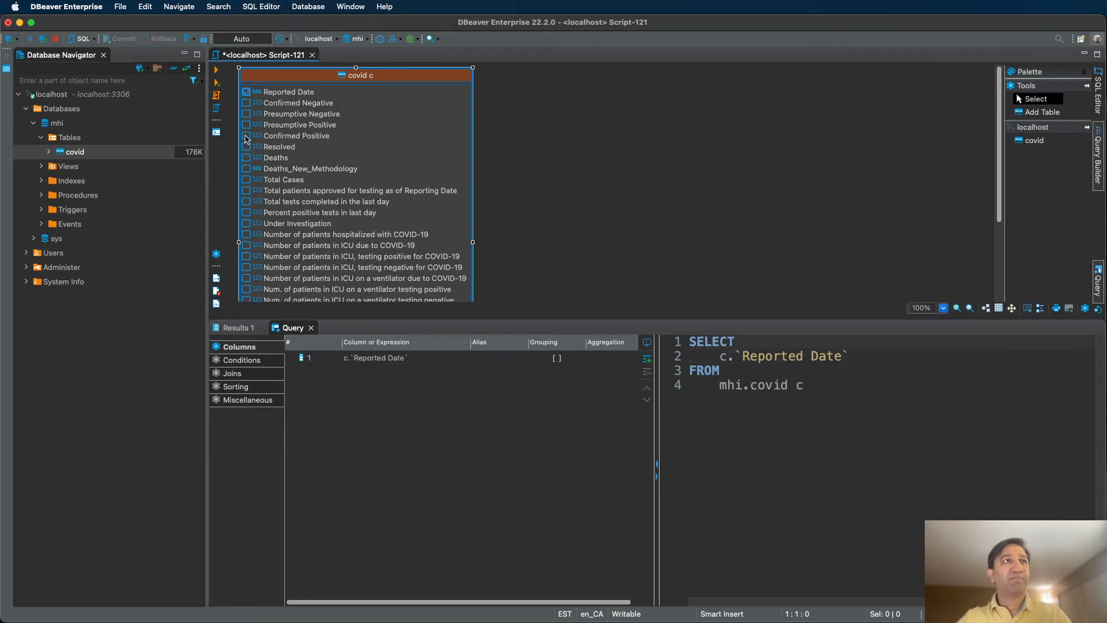
click(247, 104)
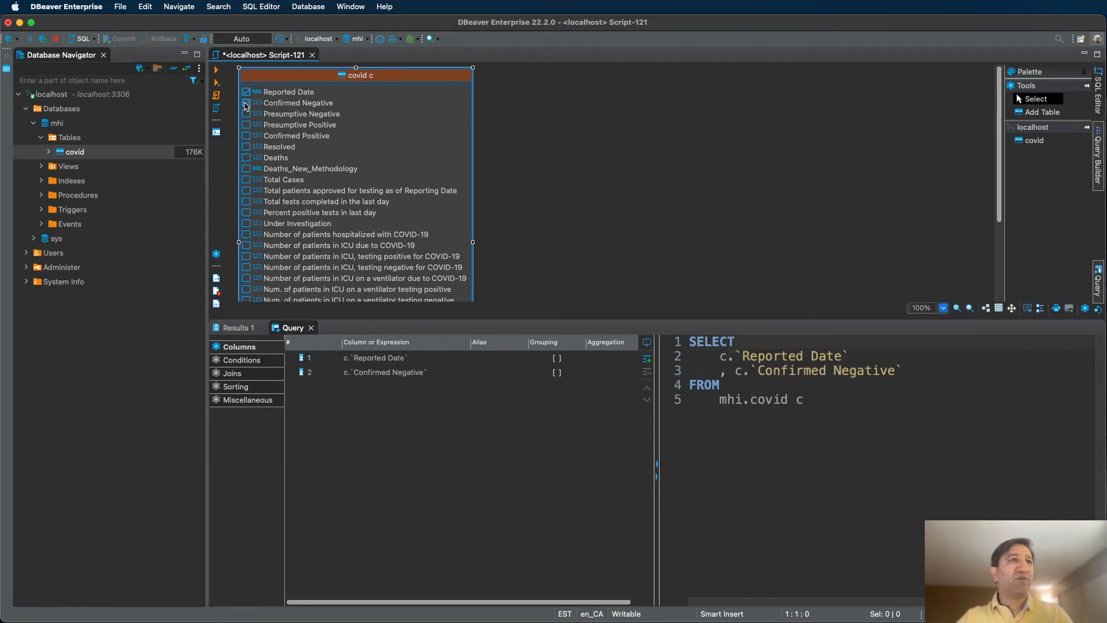
click(246, 136)
click(246, 147)
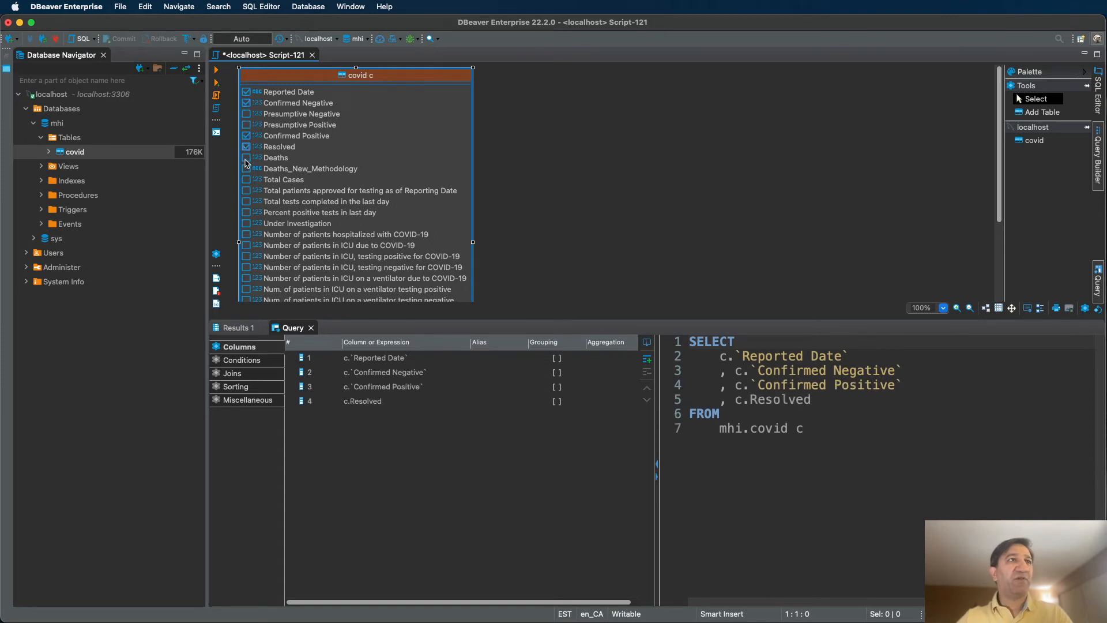
click(246, 158)
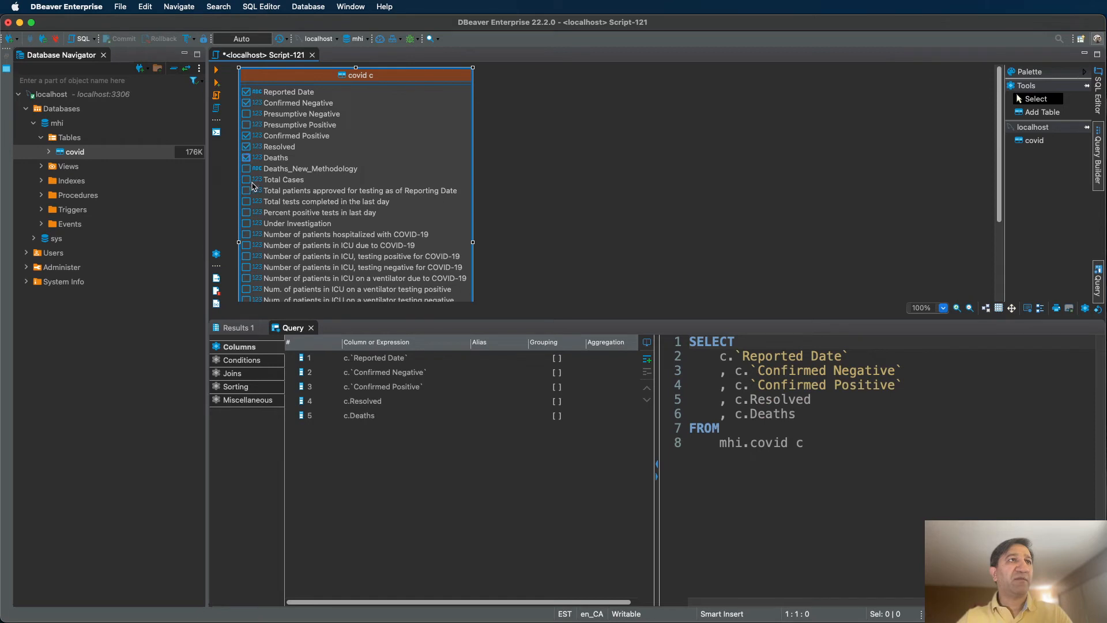
click(246, 179)
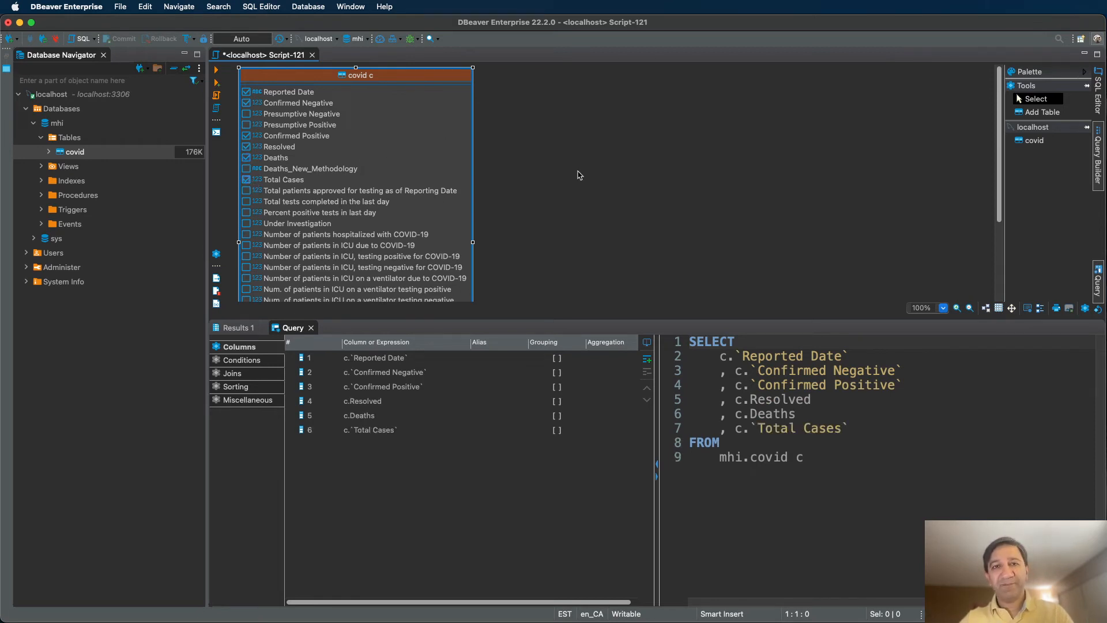
click(761, 244)
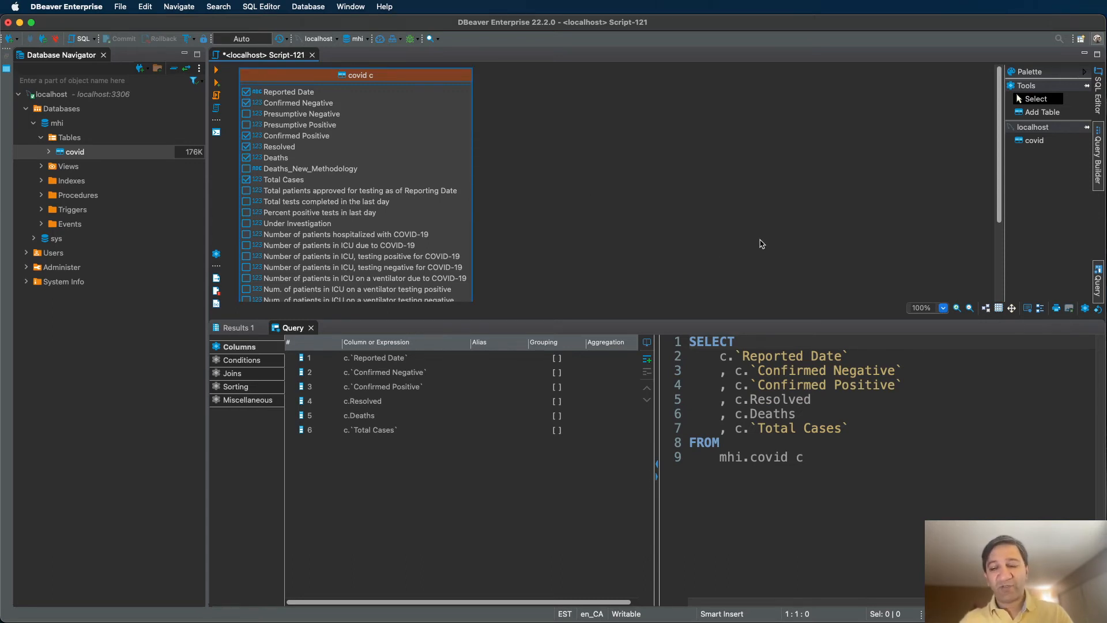
key(super+Return)
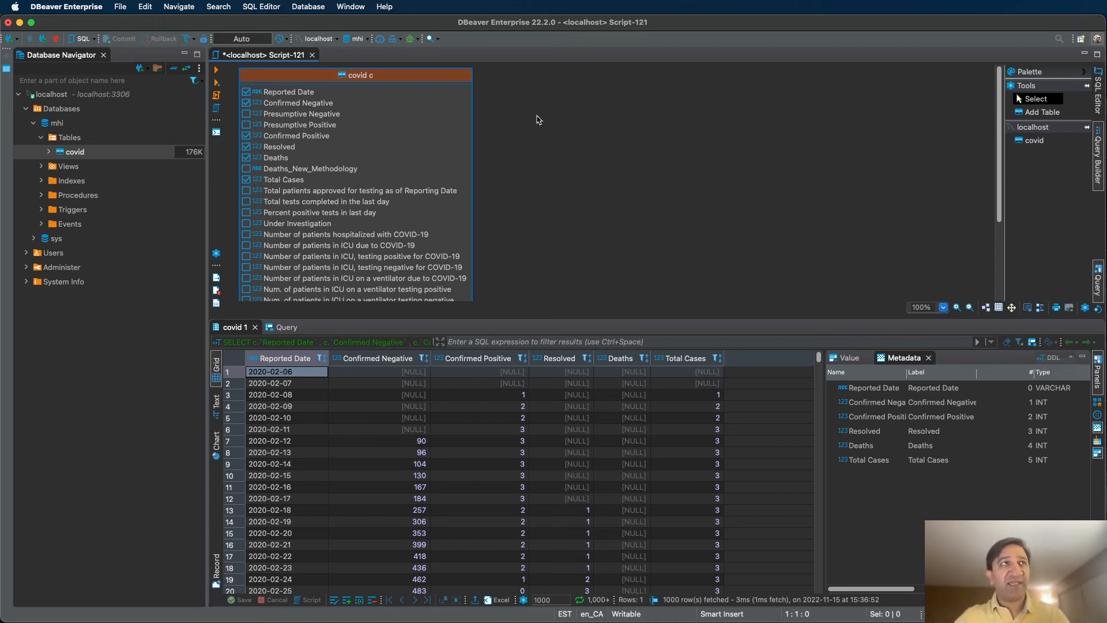
Close the script without saving it and start a new SQL script in the visual query builder
click(312, 54)
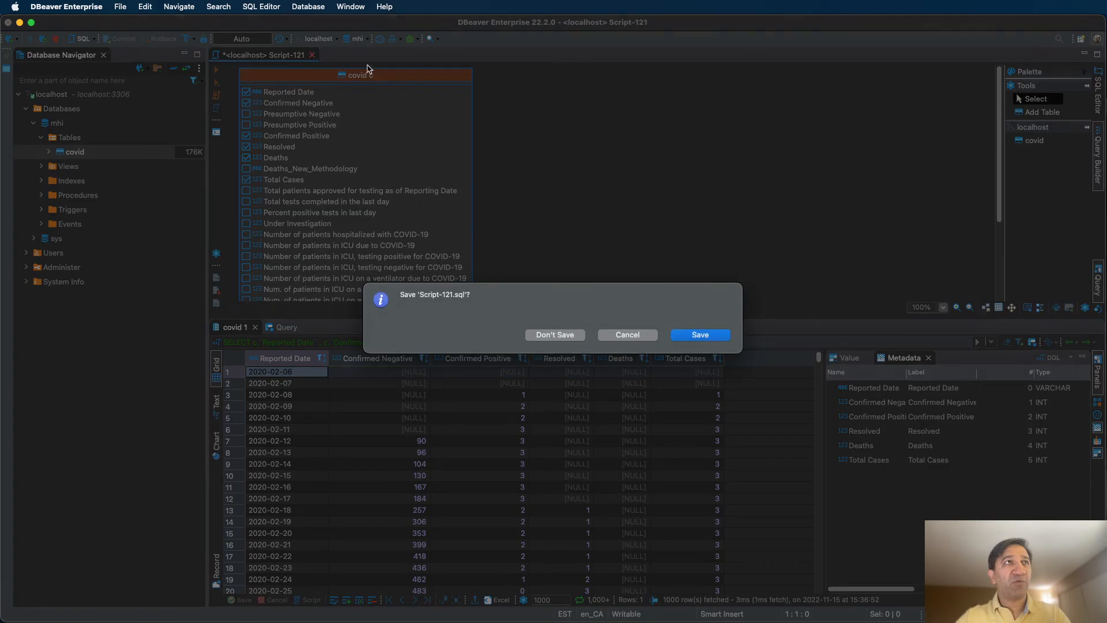
click(554, 335)
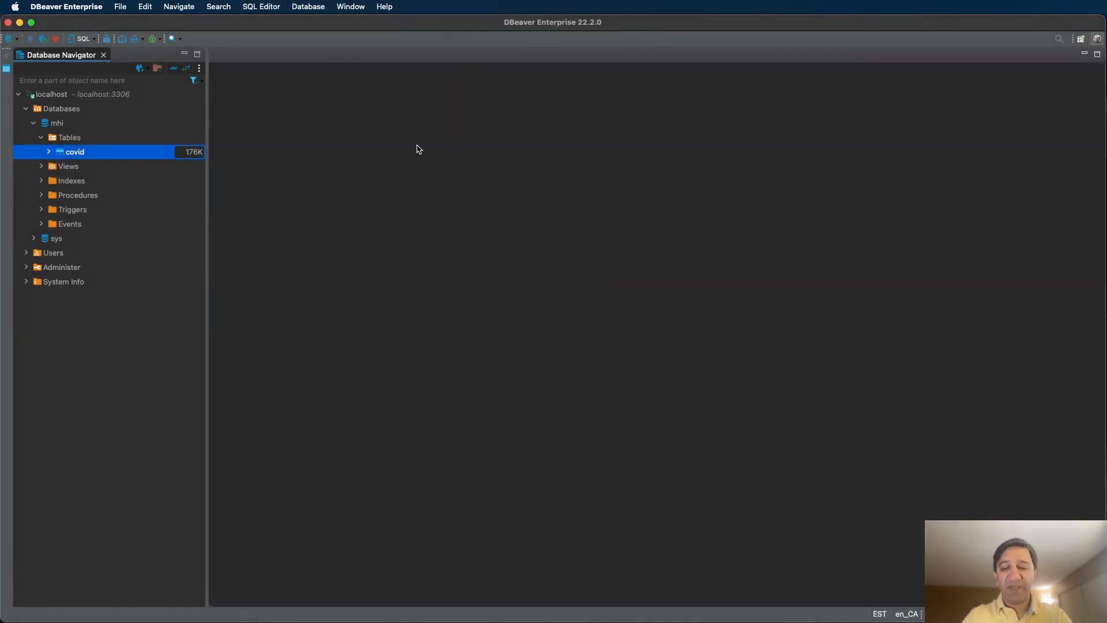
key(super+bracketright)
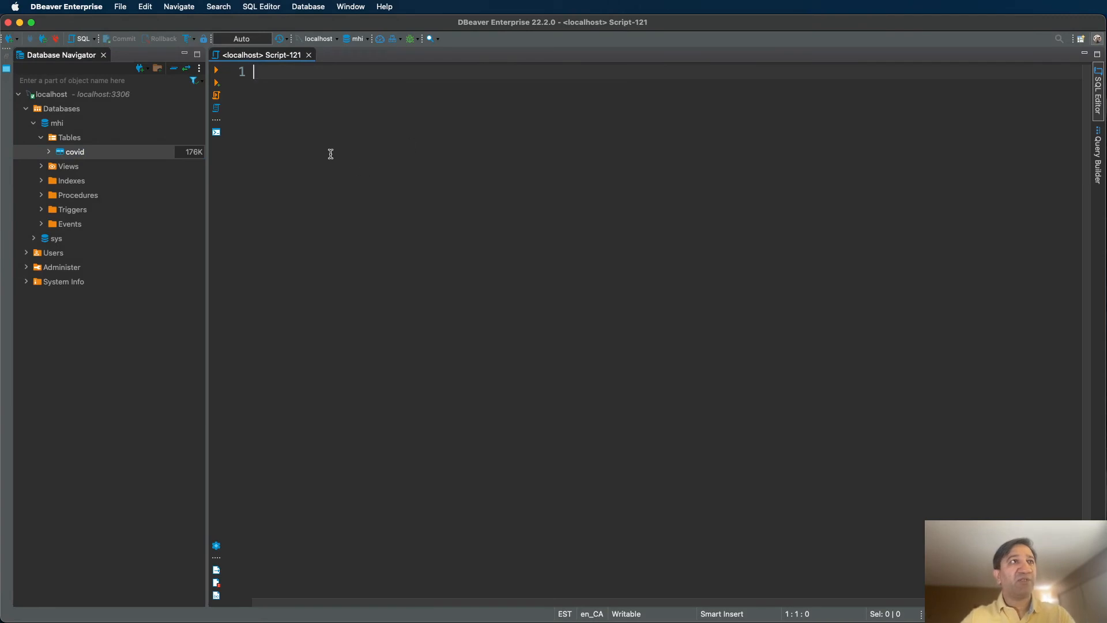
click(1099, 166)
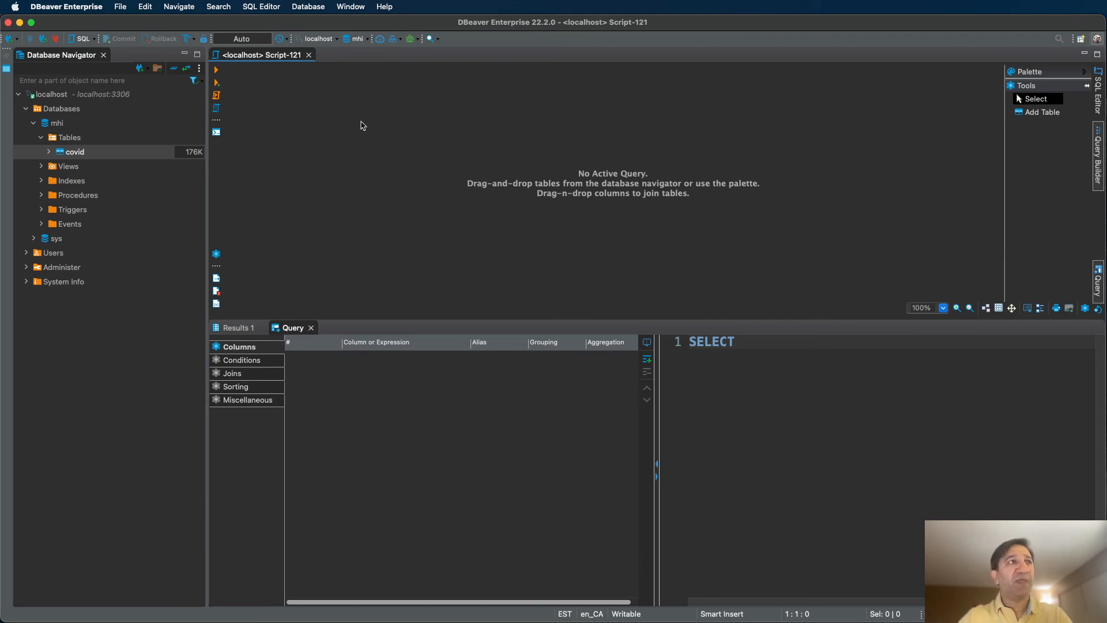
Add the covid table to the diagram with Reported Date, Confirmed Negative, Confirmed Positive, Resolved, Deaths, Total Cases and newly_reported_deaths as query columns
drag(81, 153, 439, 120)
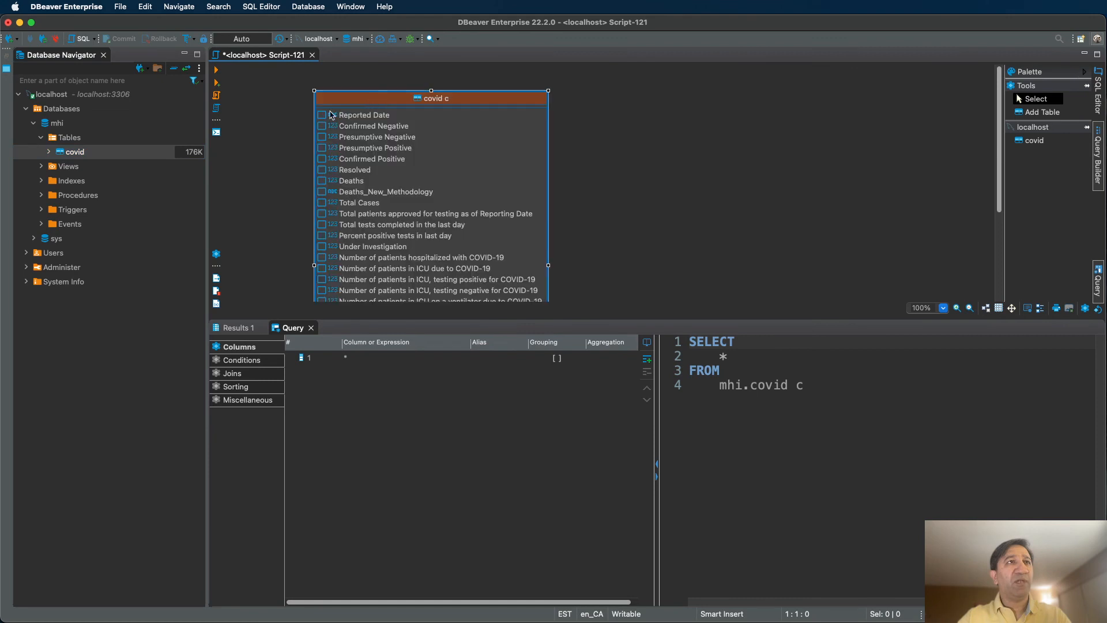
click(322, 115)
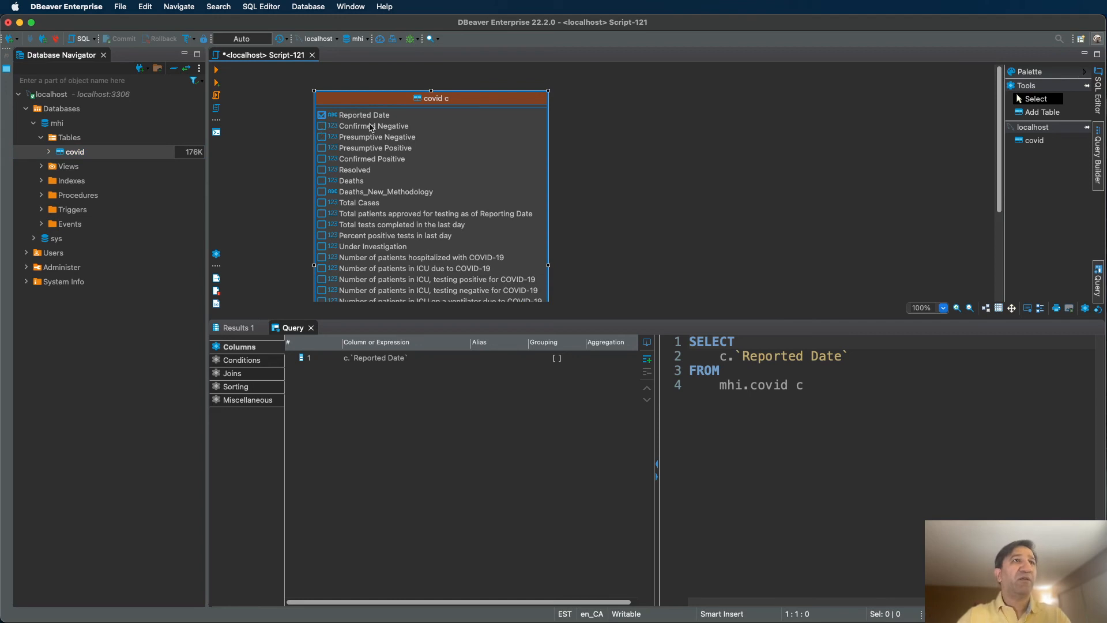
click(321, 127)
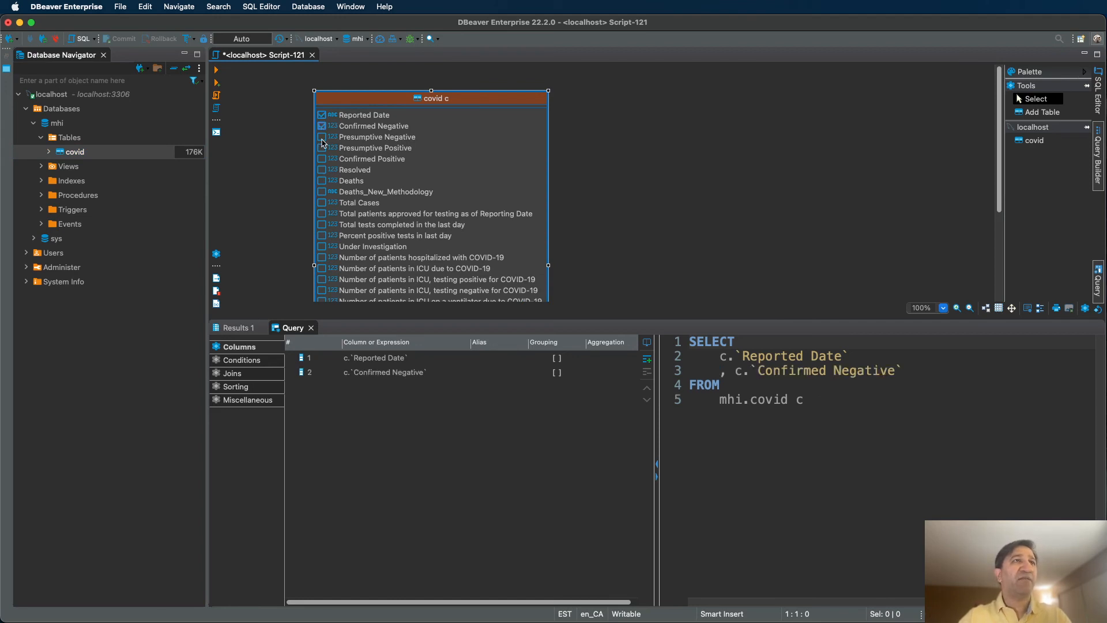
click(322, 159)
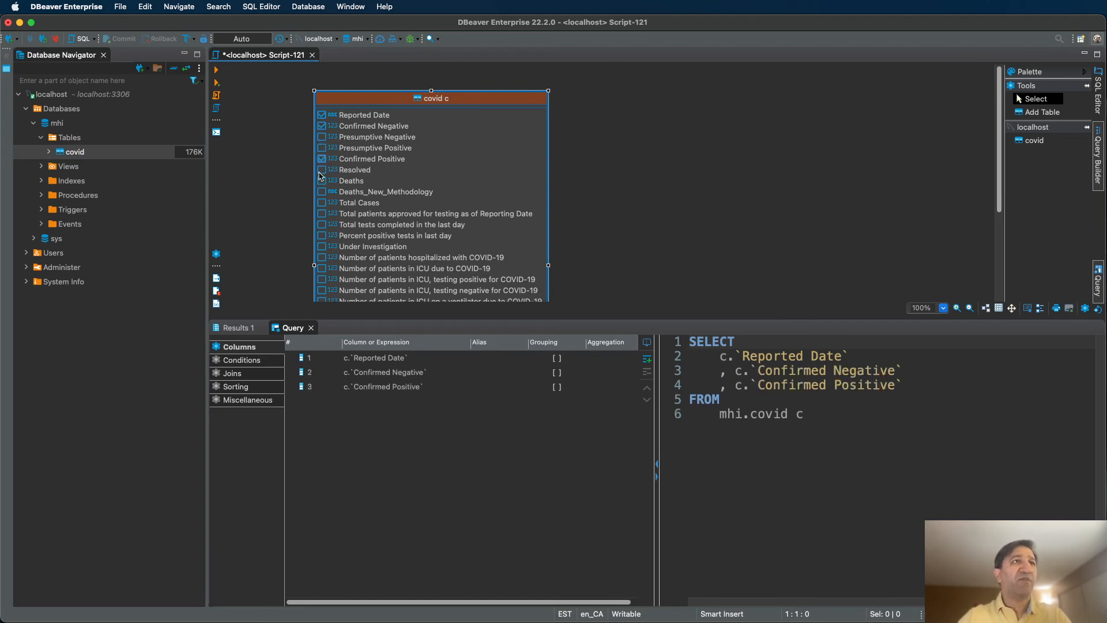
click(321, 170)
click(322, 180)
click(322, 203)
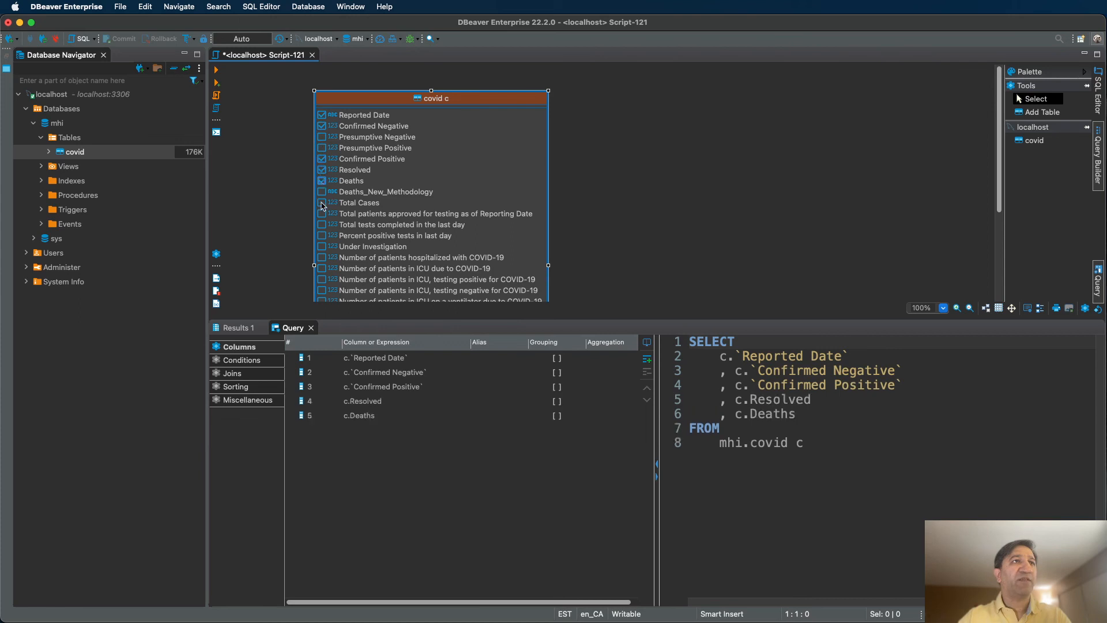
scroll(327, 221, down, 5)
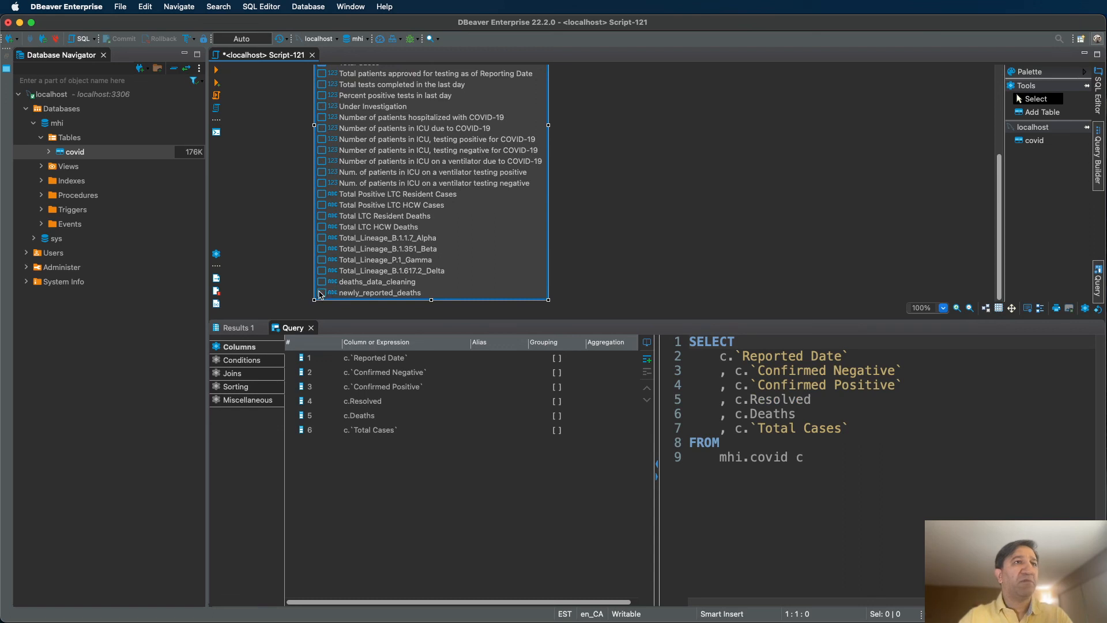
click(321, 293)
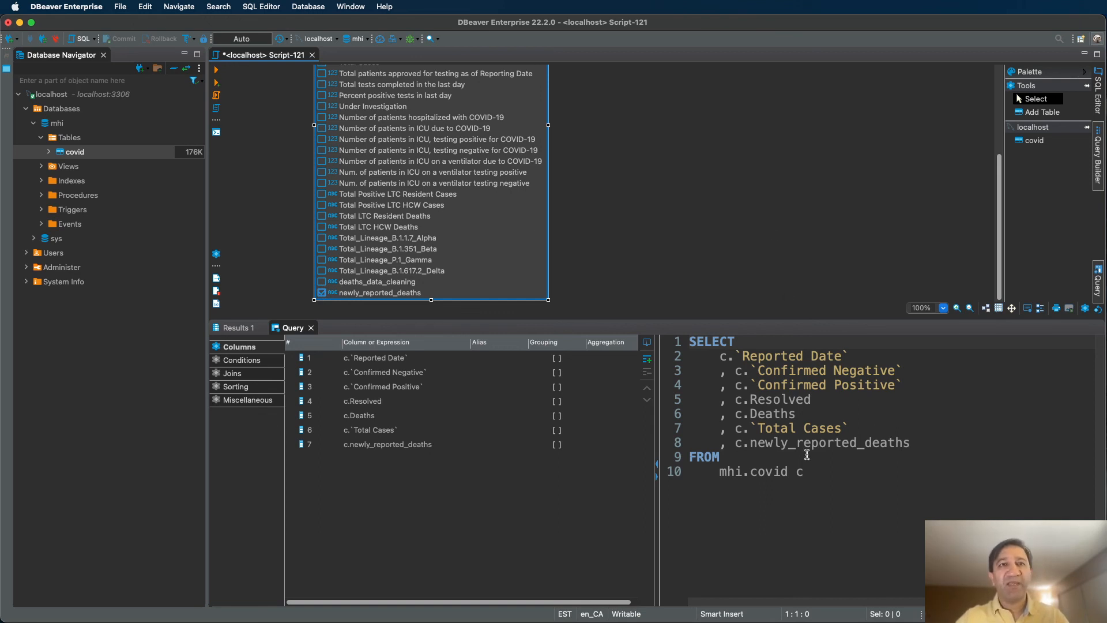
Highlight the complete generated SELECT statement for the covid table and run the seven-column query
click(814, 471)
drag(813, 470, 675, 344)
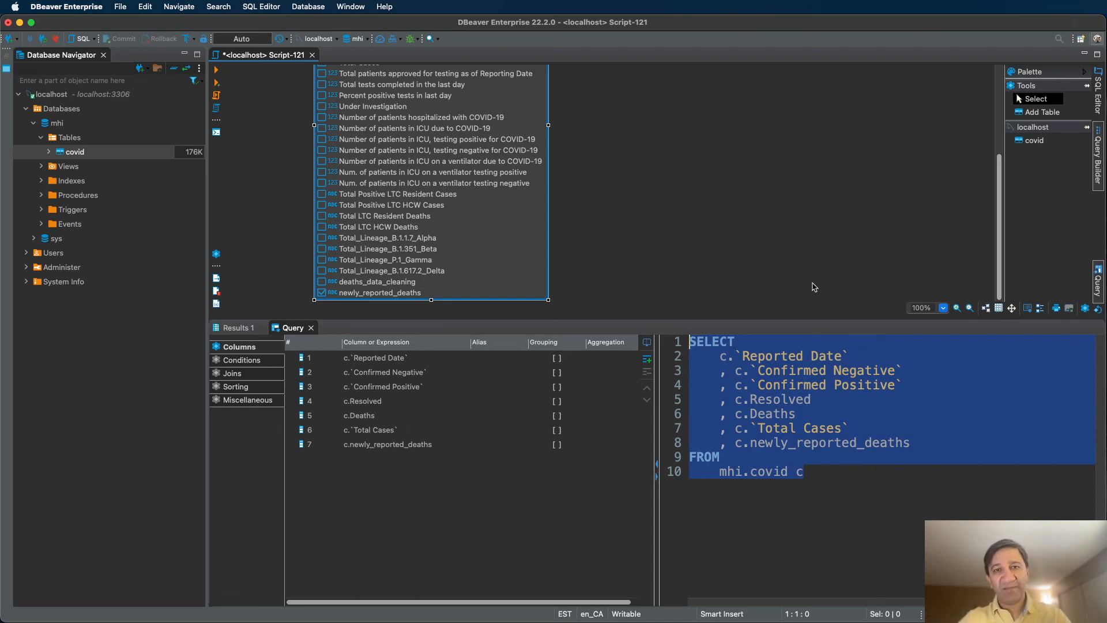
click(785, 218)
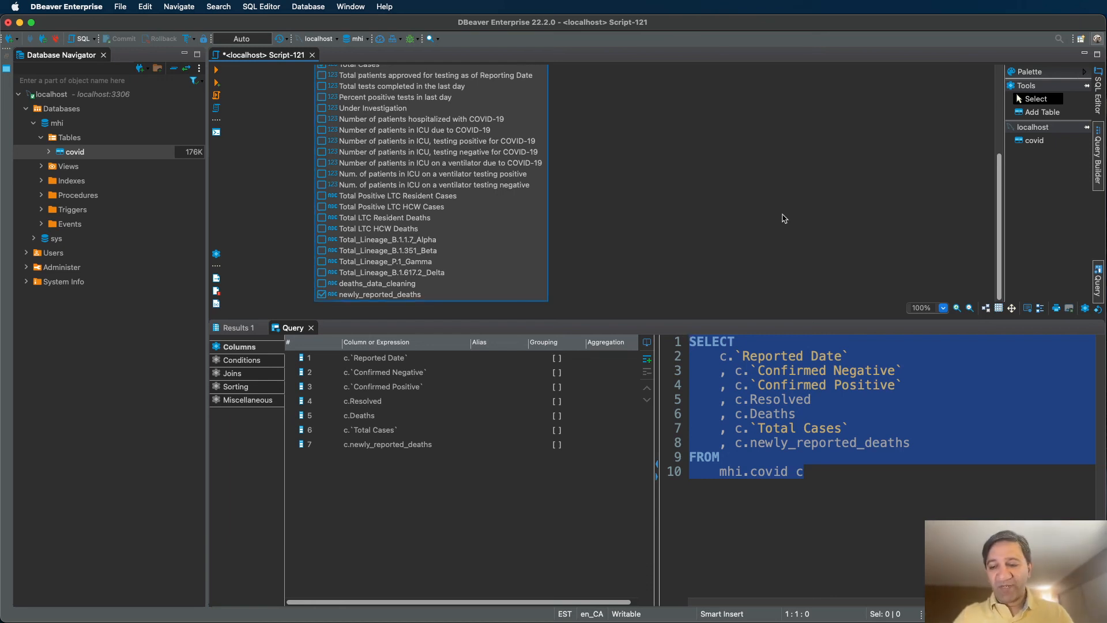
key(ctrl+Return)
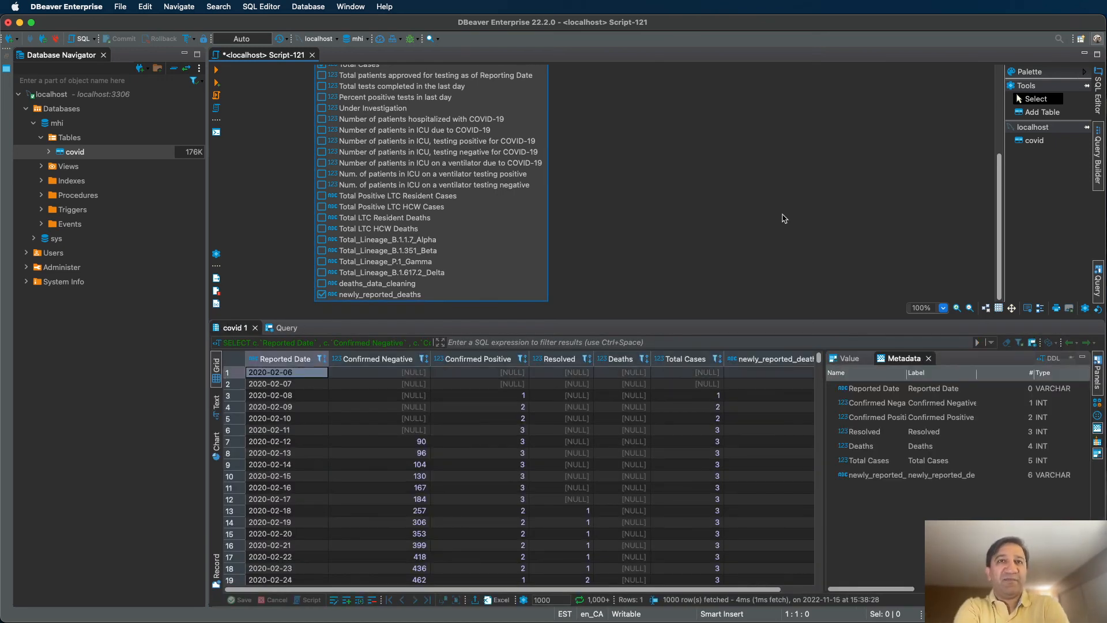